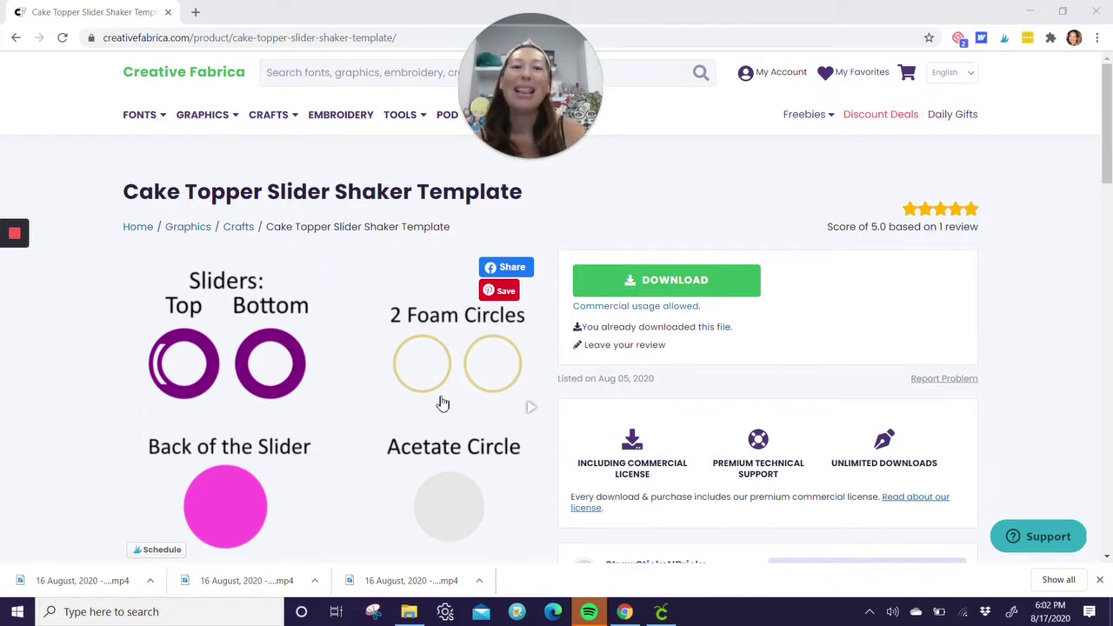
Copy the Slider Shaker SVG from the downloaded template zip to the Desktop, overwriting the old copy.
{"action": "left_click", "coordinate": [691, 285]}
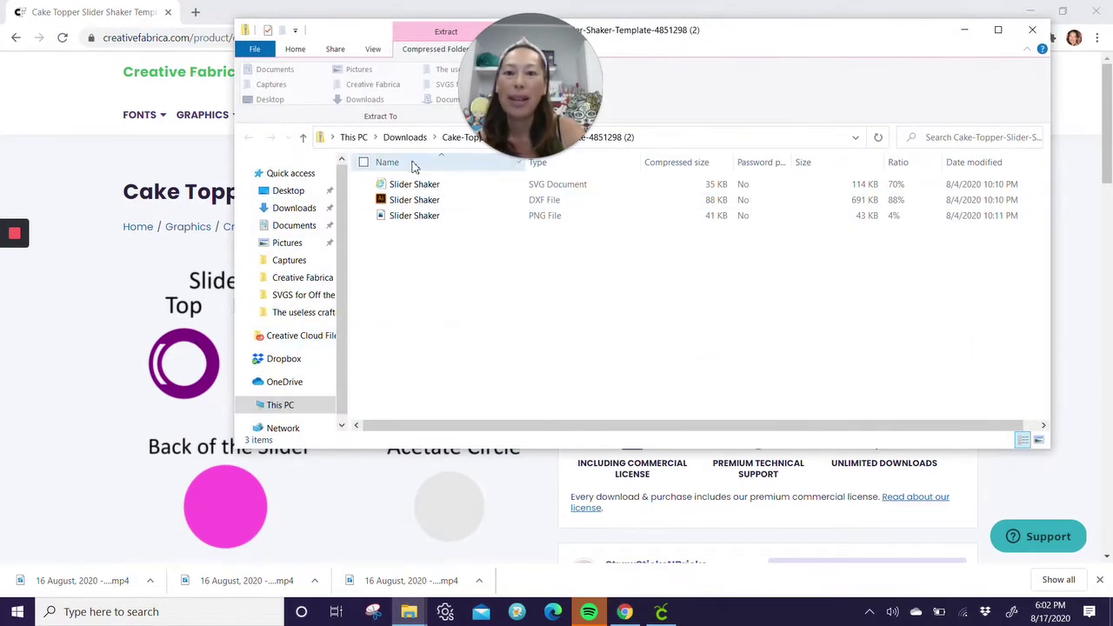
{"action": "left_click_drag", "start_coordinate": [573, 70], "coordinate": [708, 69]}
{"action": "left_click", "coordinate": [429, 189]}
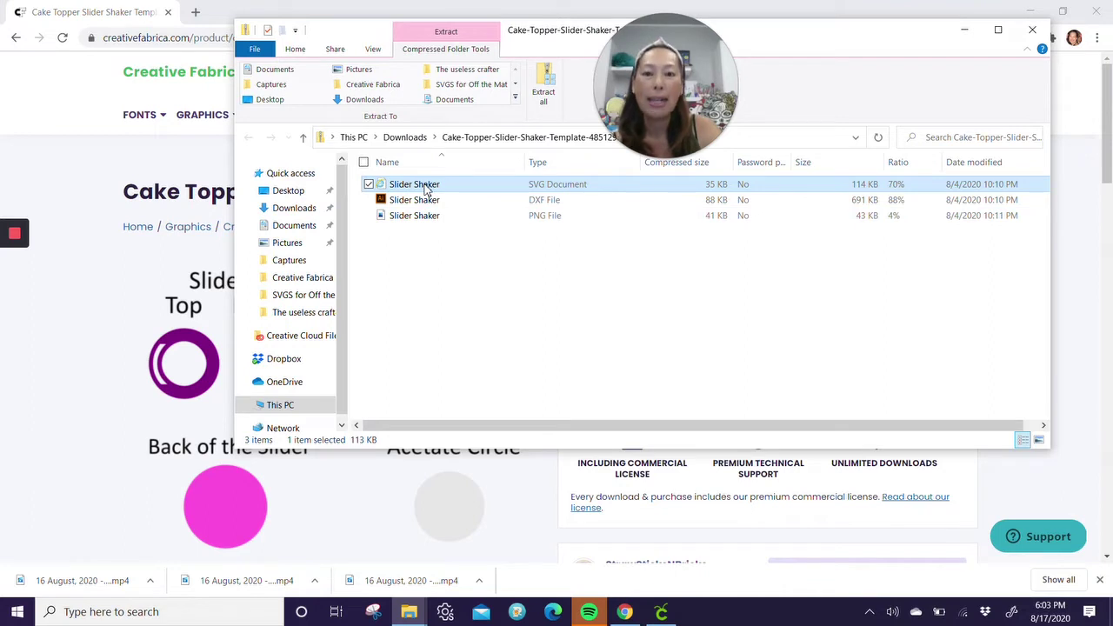
{"action": "left_click_drag", "start_coordinate": [426, 190], "coordinate": [296, 194]}
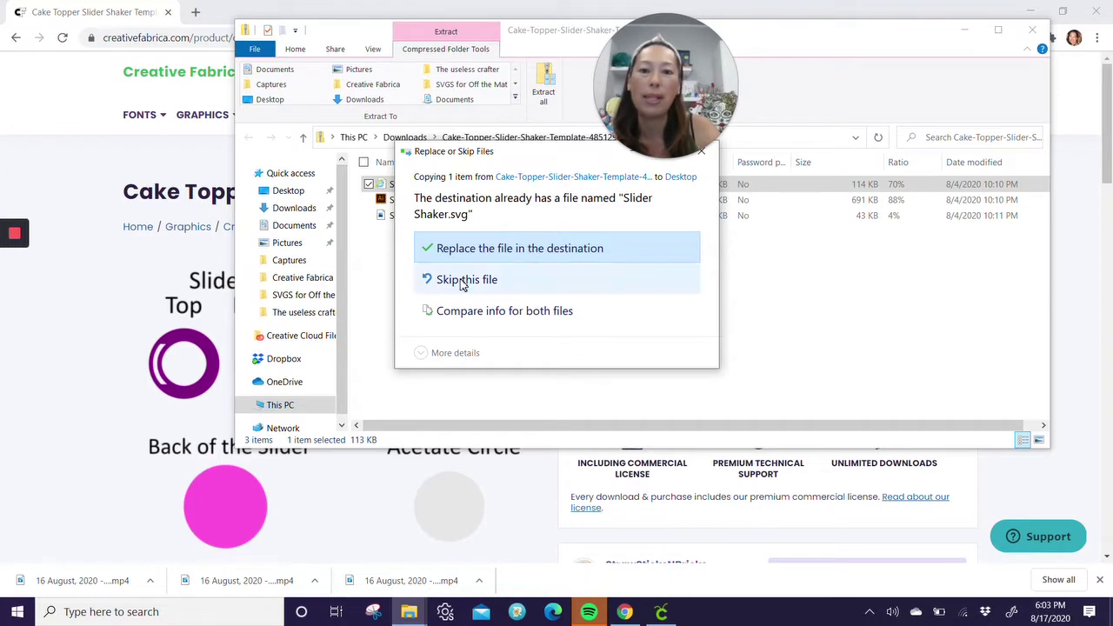
{"action": "left_click", "coordinate": [430, 250]}
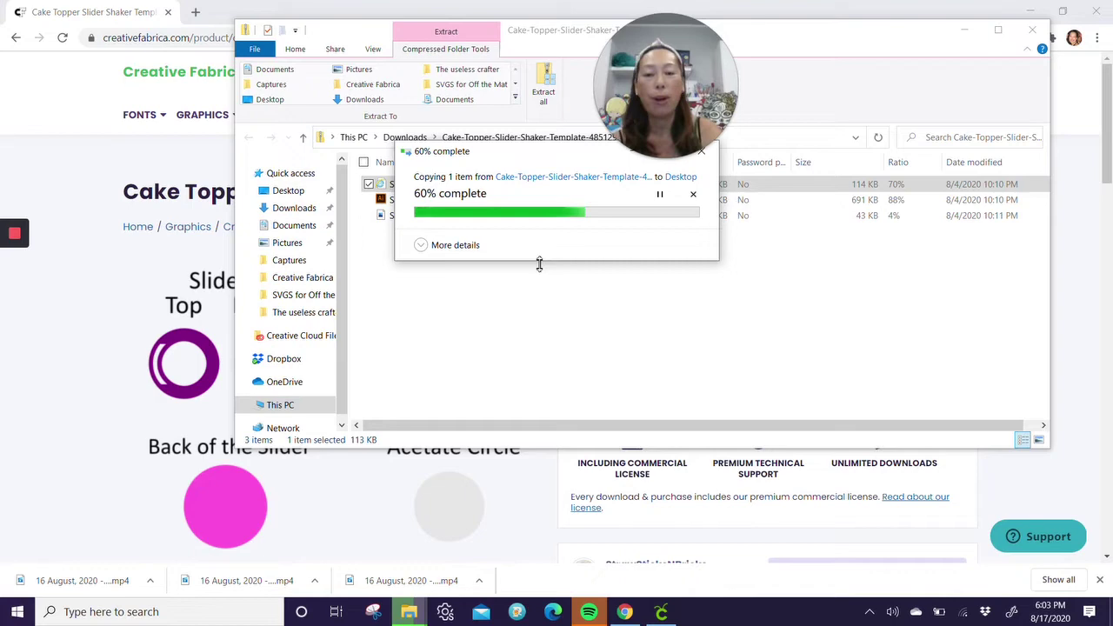
Start a blank Cricut project and pick the Slider Shaker SVG for image upload.
{"action": "left_click", "coordinate": [662, 612]}
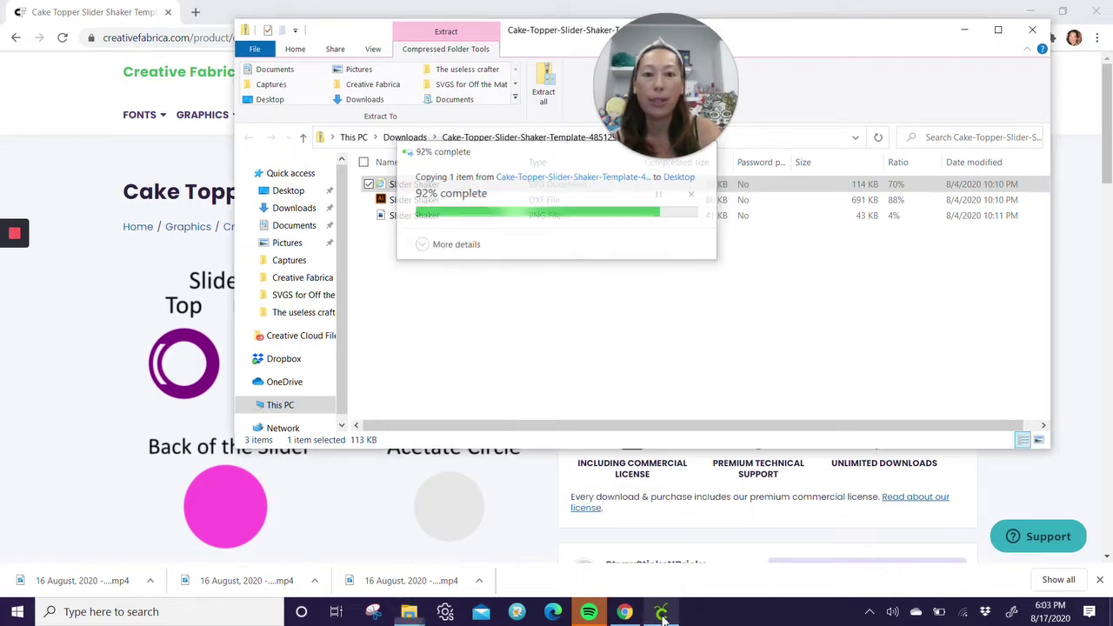
{"action": "mouse_move", "coordinate": [122, 420]}
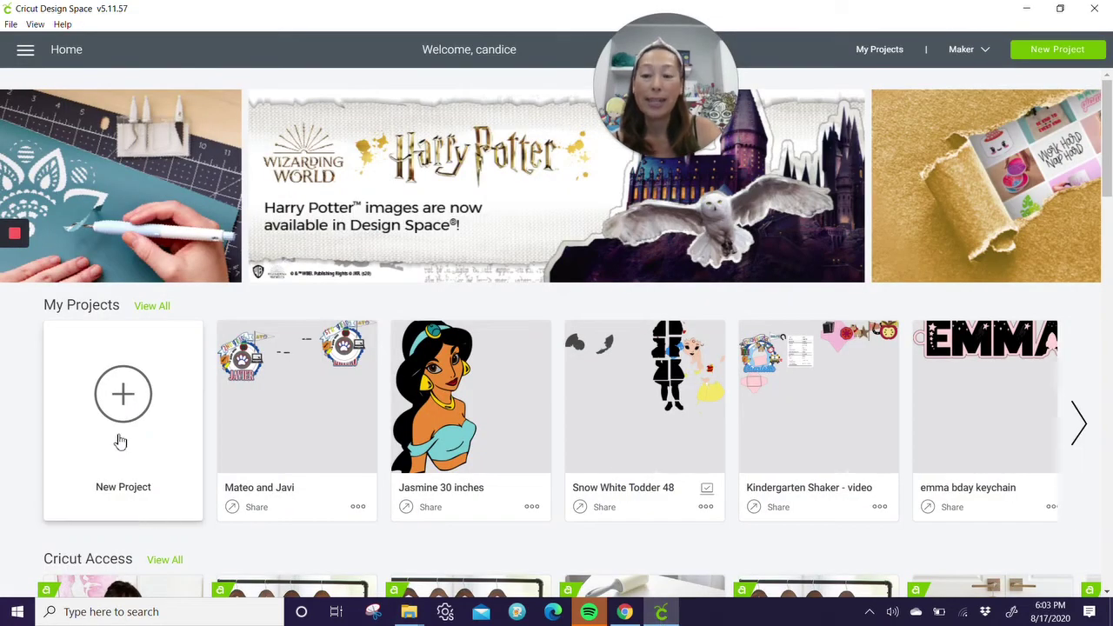
{"action": "left_click", "coordinate": [124, 400]}
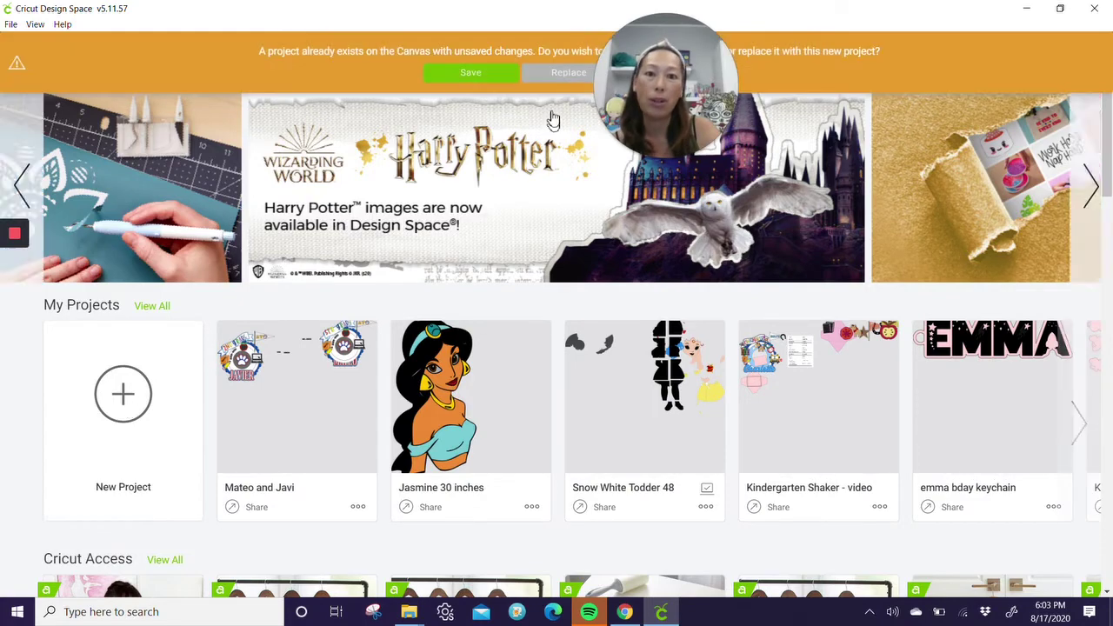
{"action": "left_click", "coordinate": [553, 75]}
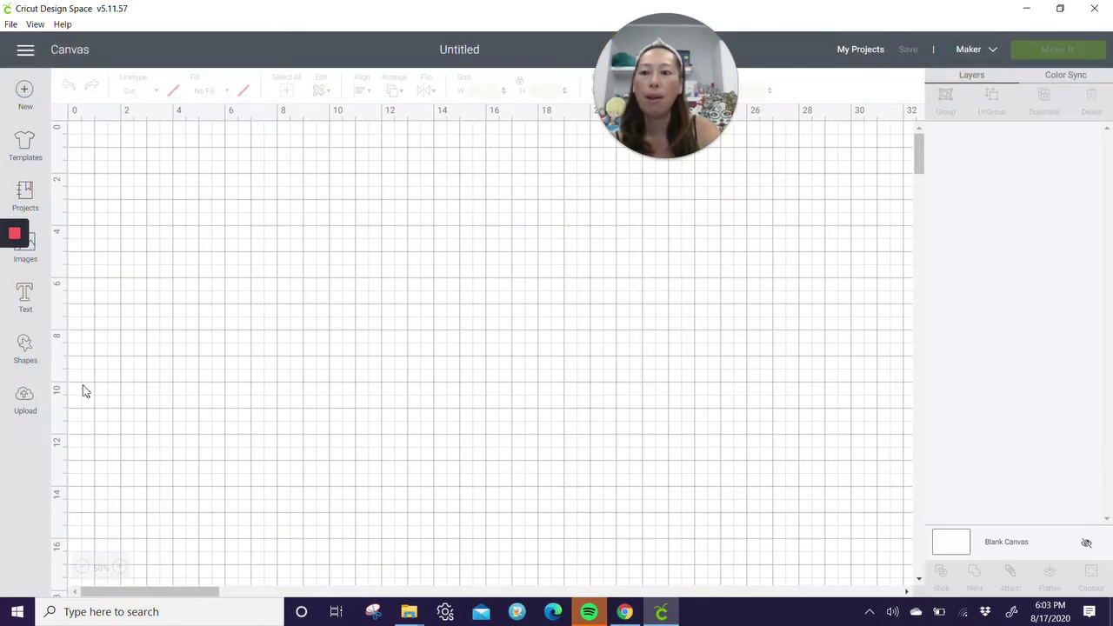
{"action": "left_click", "coordinate": [26, 401]}
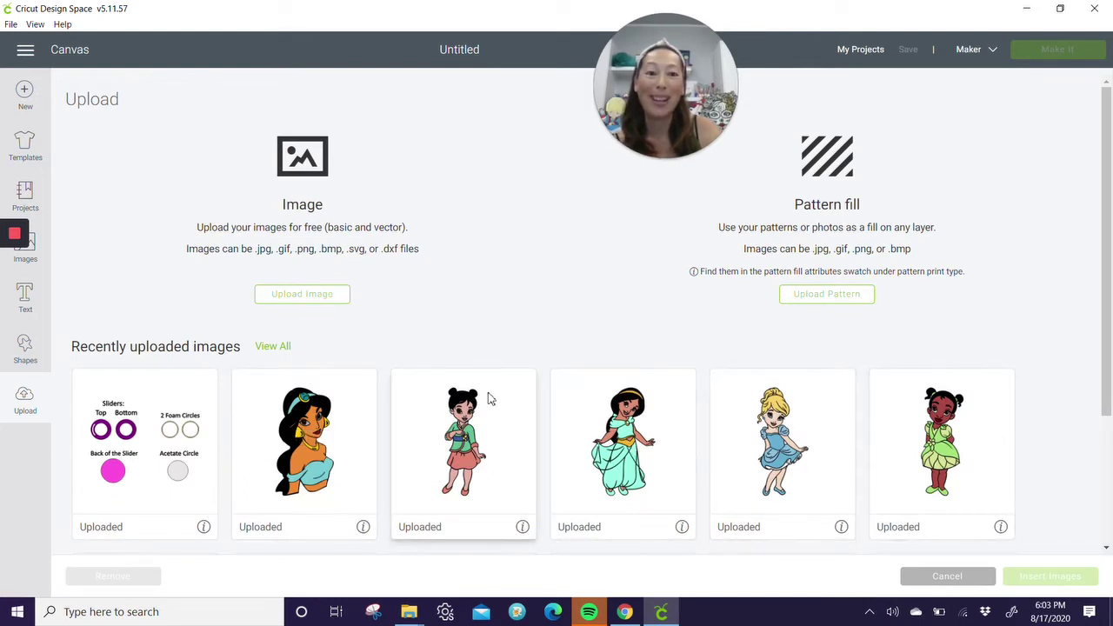
{"action": "left_click", "coordinate": [315, 296]}
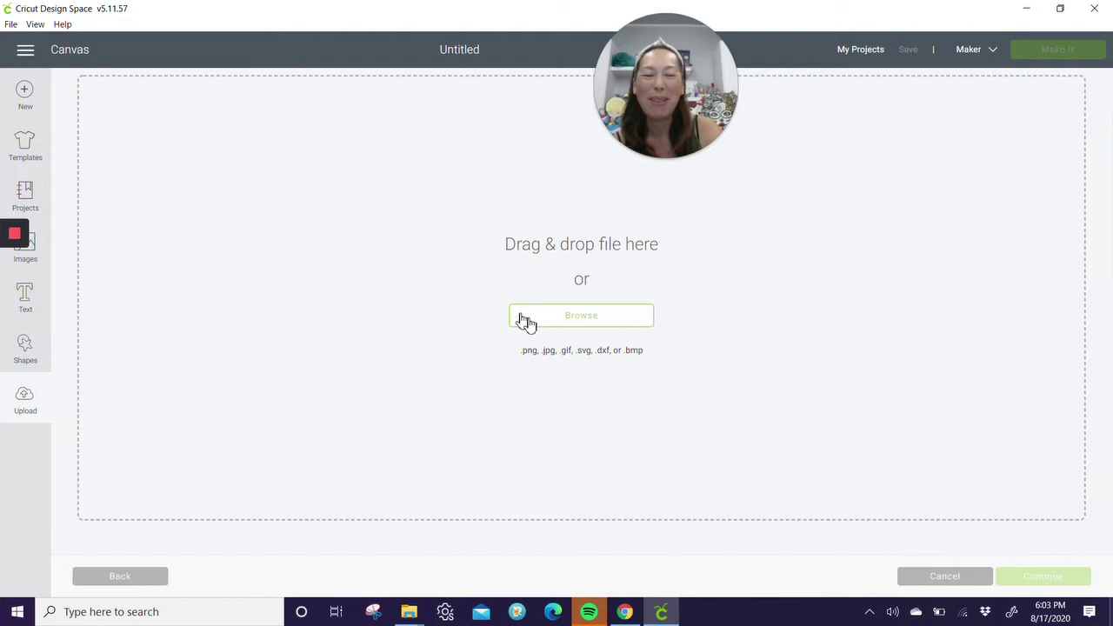
{"action": "left_click", "coordinate": [589, 326]}
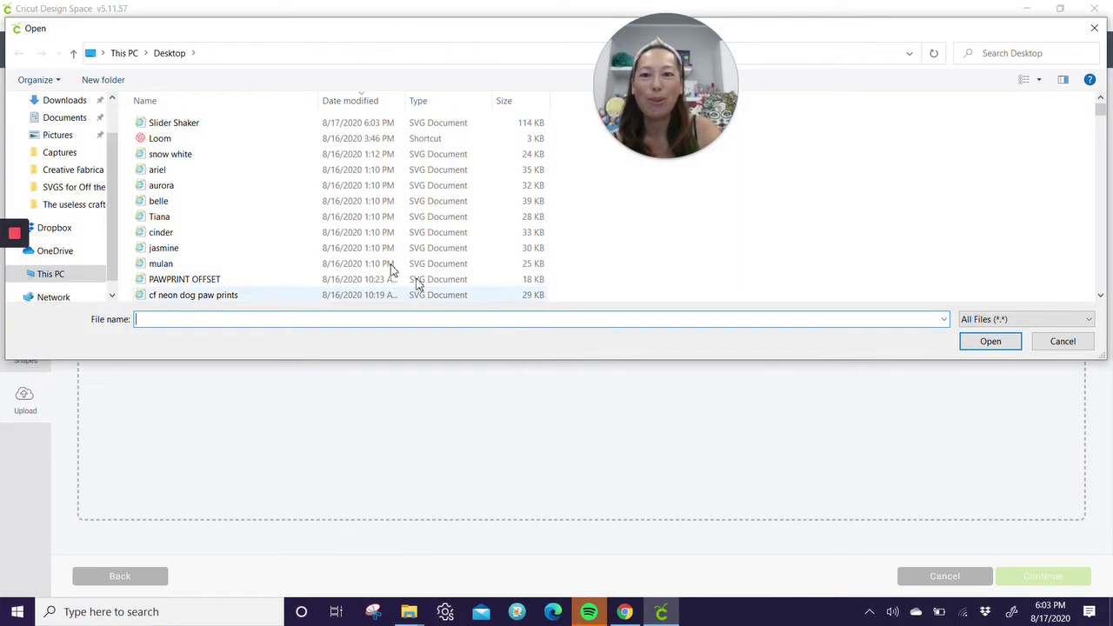
{"action": "double_click", "coordinate": [183, 131]}
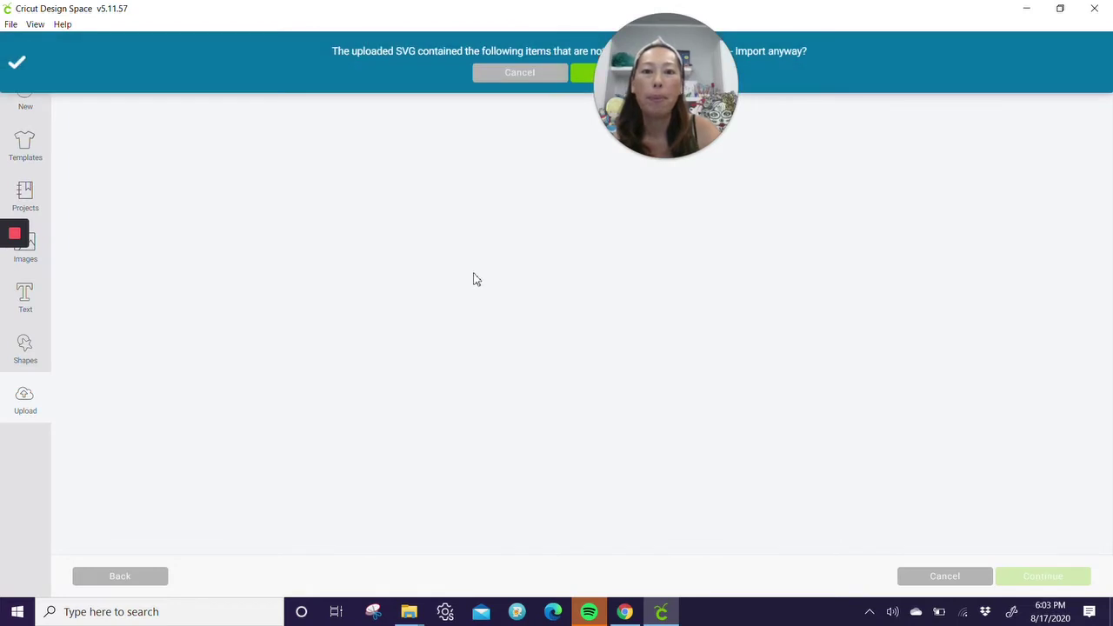
Save the upload as Slider Shaker despite unsupported text, and insert it onto the canvas.
{"action": "left_click_drag", "start_coordinate": [647, 61], "coordinate": [564, 180]}
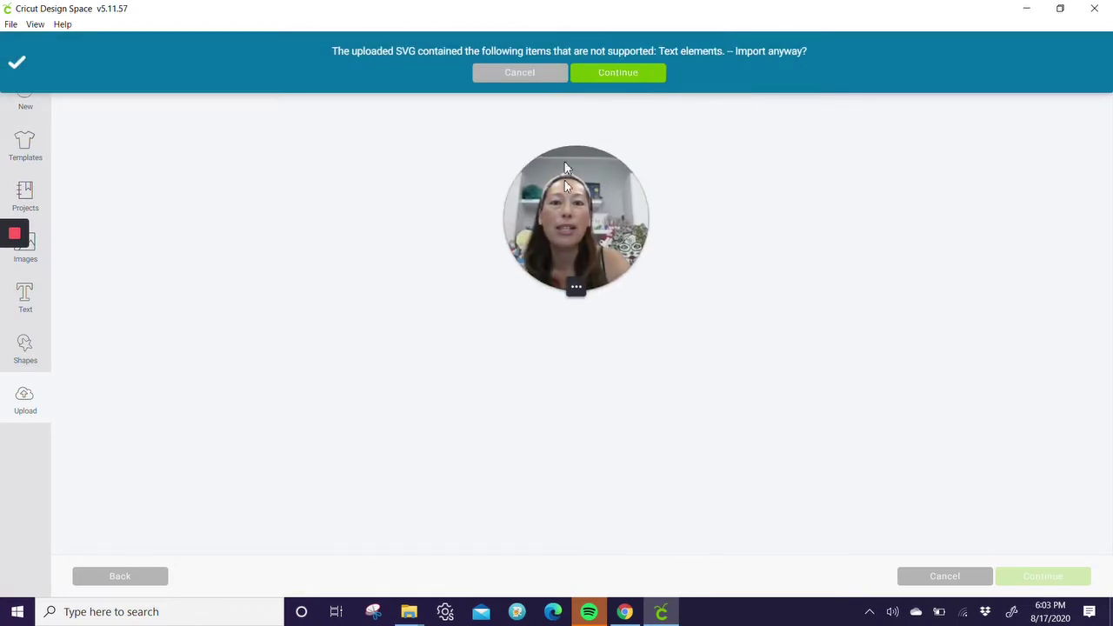
{"action": "left_click", "coordinate": [636, 77]}
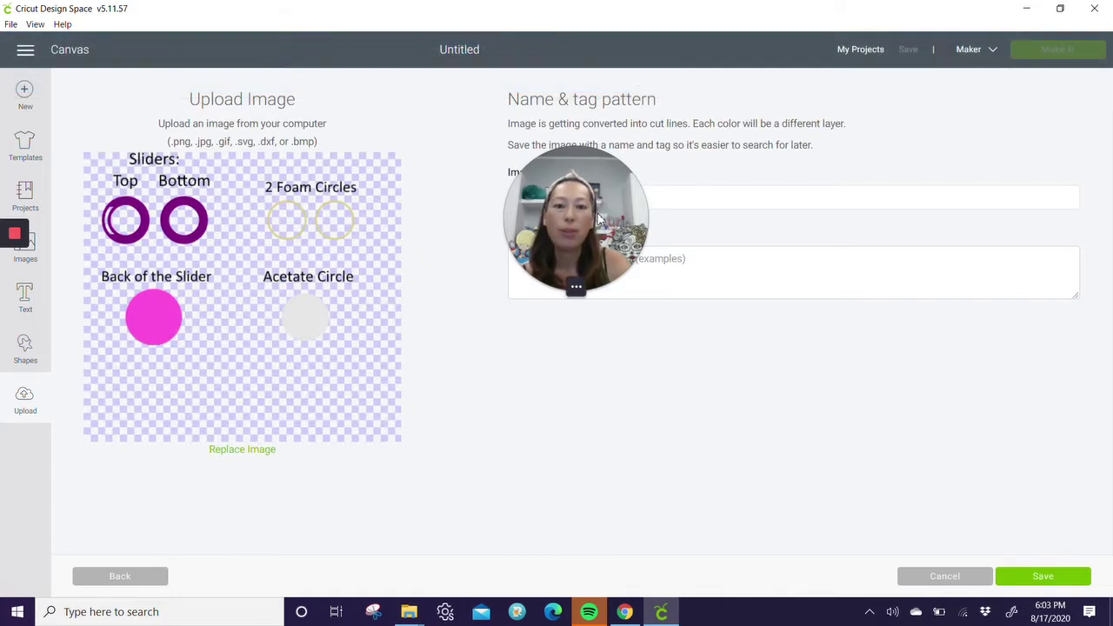
{"action": "left_click_drag", "start_coordinate": [600, 252], "coordinate": [598, 411]}
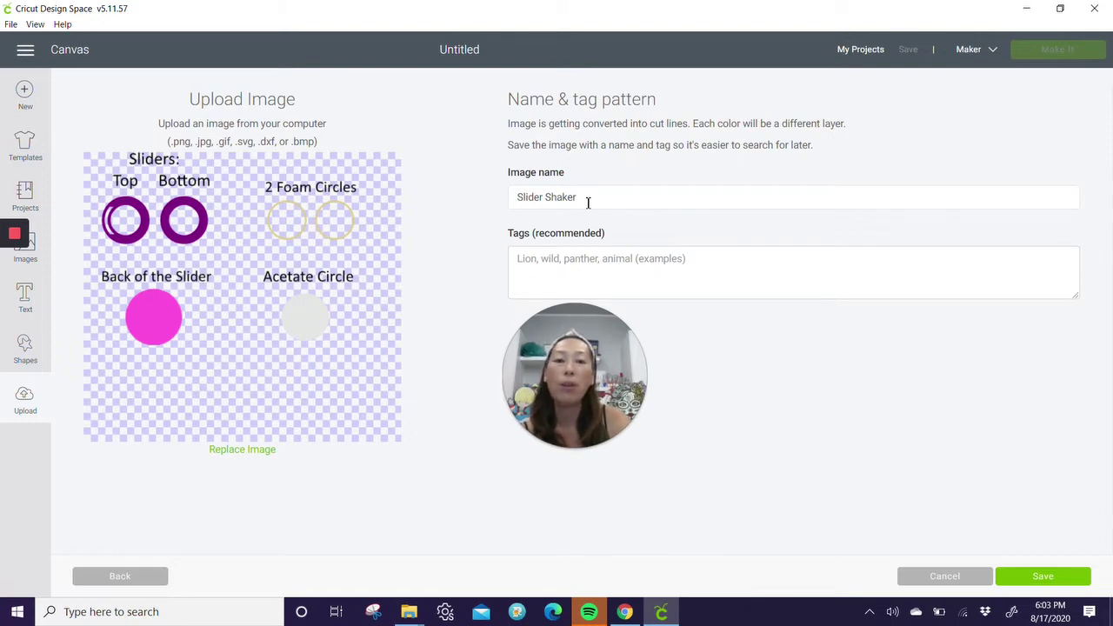
{"action": "left_click", "coordinate": [1043, 581]}
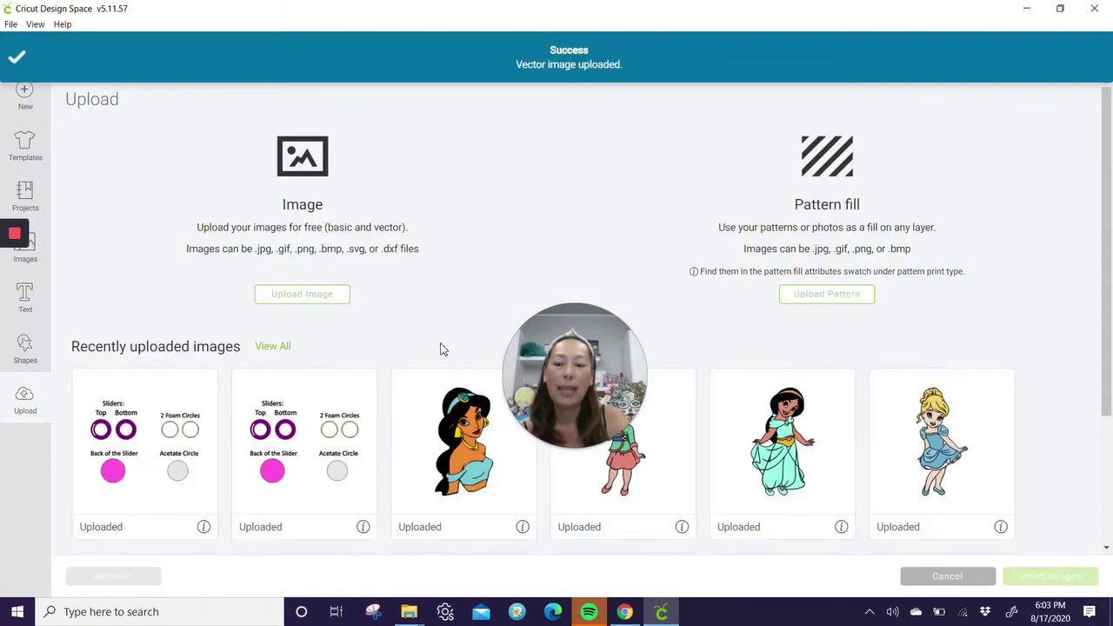
{"action": "left_click", "coordinate": [152, 439]}
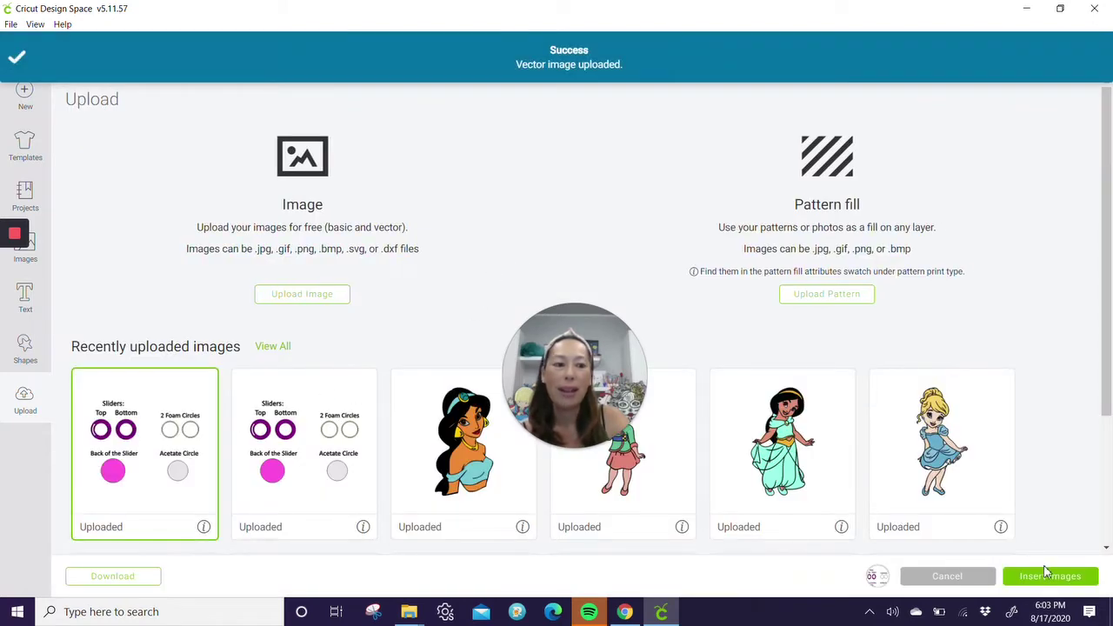
{"action": "left_click", "coordinate": [1043, 578]}
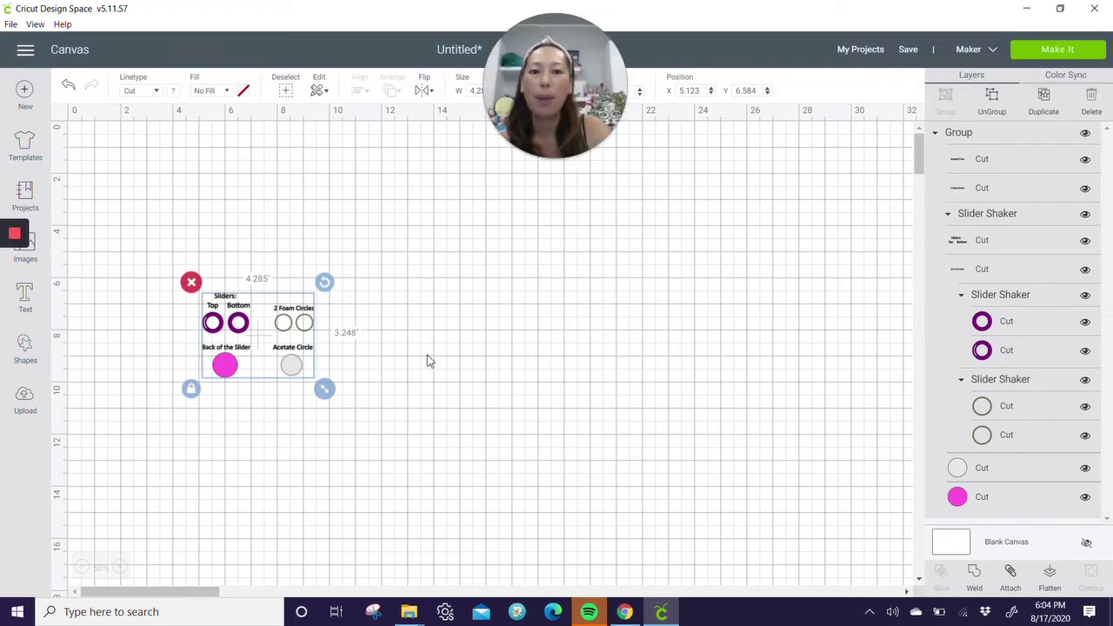
Enlarge the template to 13.312 inches wide and move it higher on the canvas.
{"action": "left_click_drag", "start_coordinate": [325, 391], "coordinate": [565, 502]}
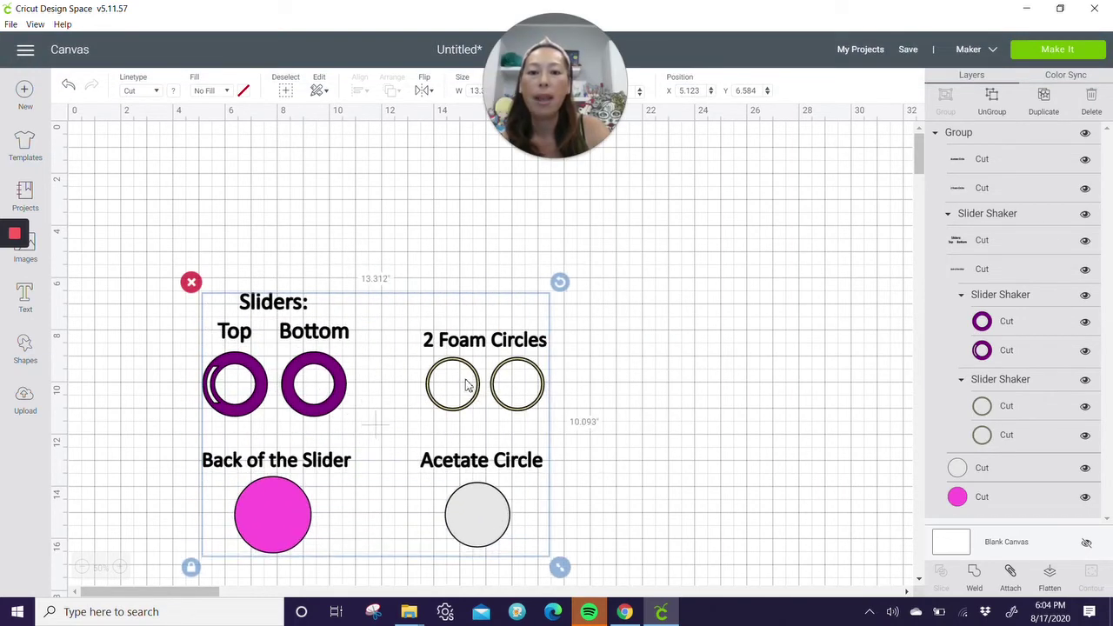
{"action": "left_click_drag", "start_coordinate": [467, 404], "coordinate": [476, 315]}
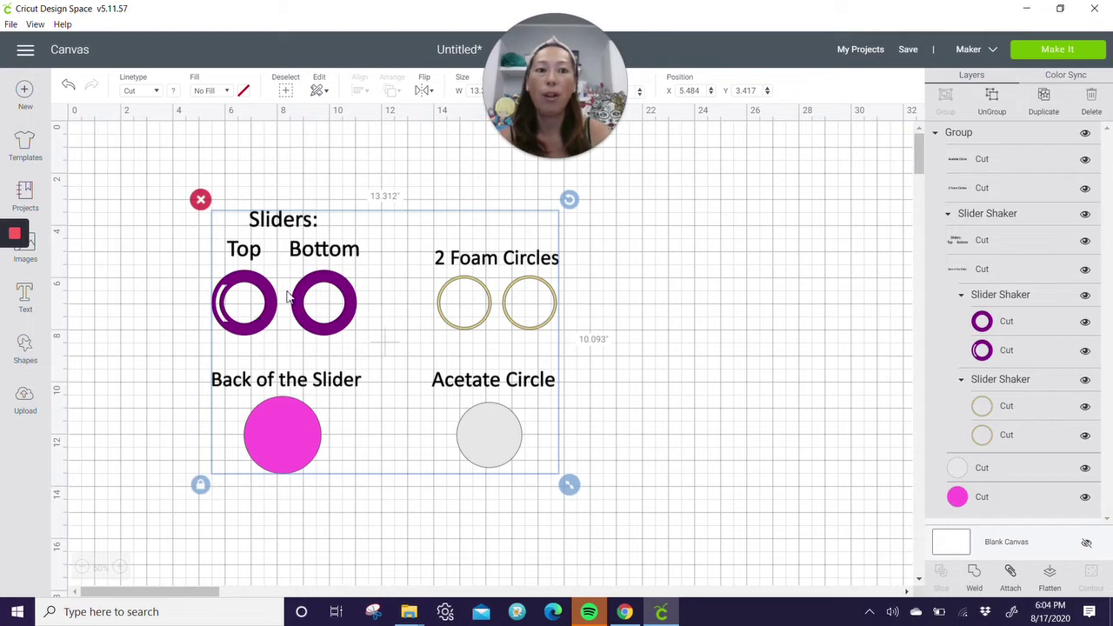
Ungroup the template and delete the Acetate Circle and 2 Foam Circles text labels.
{"action": "left_click", "coordinate": [991, 100]}
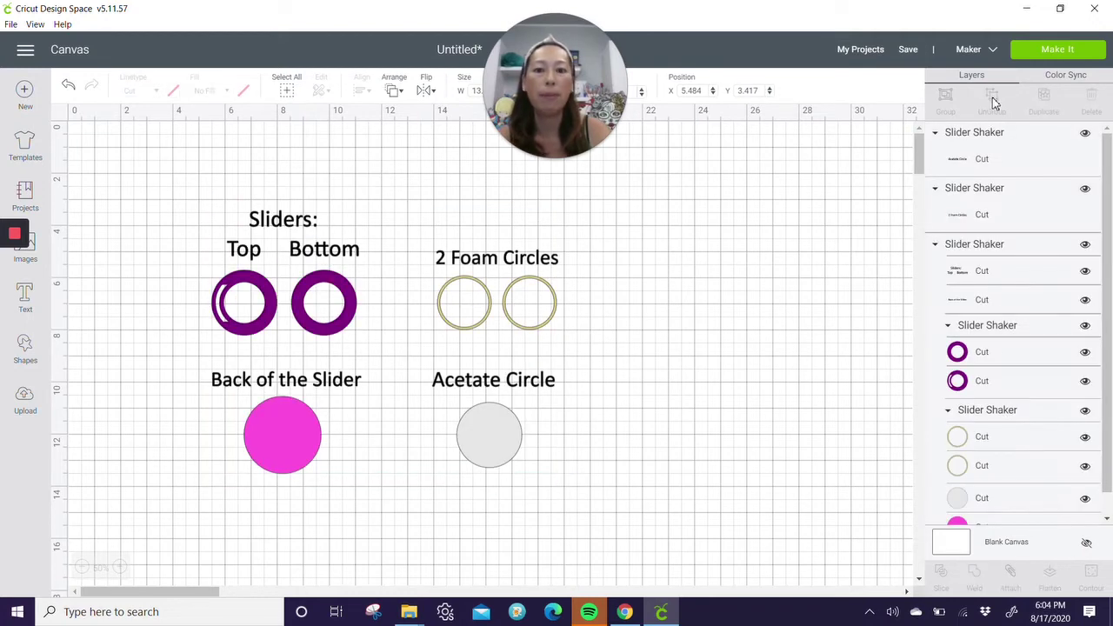
{"action": "left_click", "coordinate": [996, 162]}
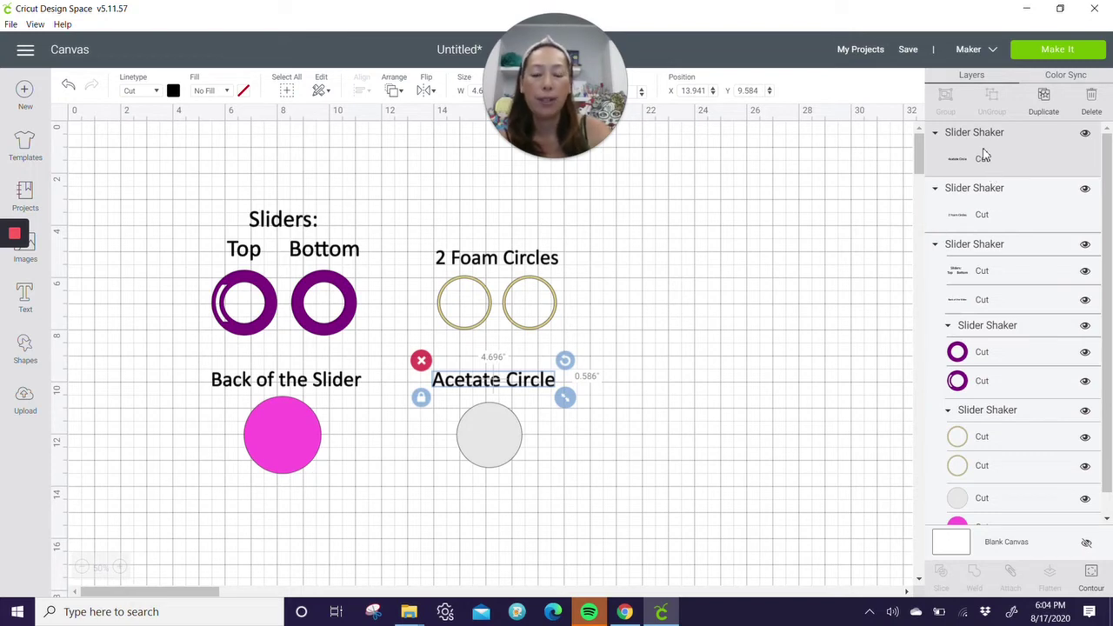
{"action": "left_click", "coordinate": [987, 203], "text": "shift"}
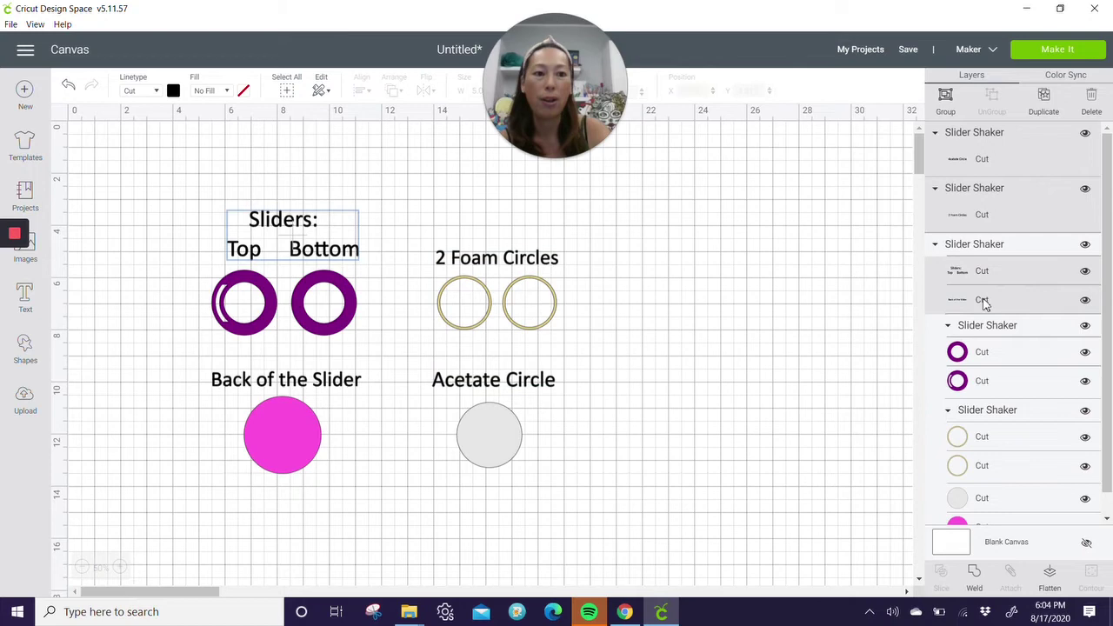
{"action": "key", "text": "Delete"}
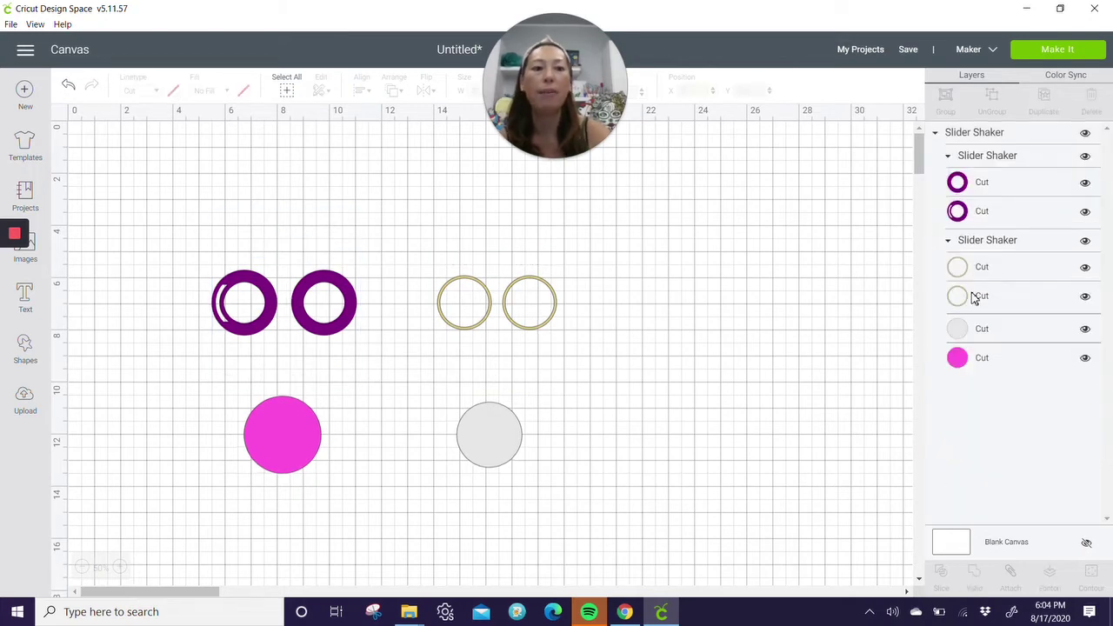
Ungroup everything, then split the purple and gold ring pairs into separate layers.
{"action": "key", "text": "ctrl+a"}
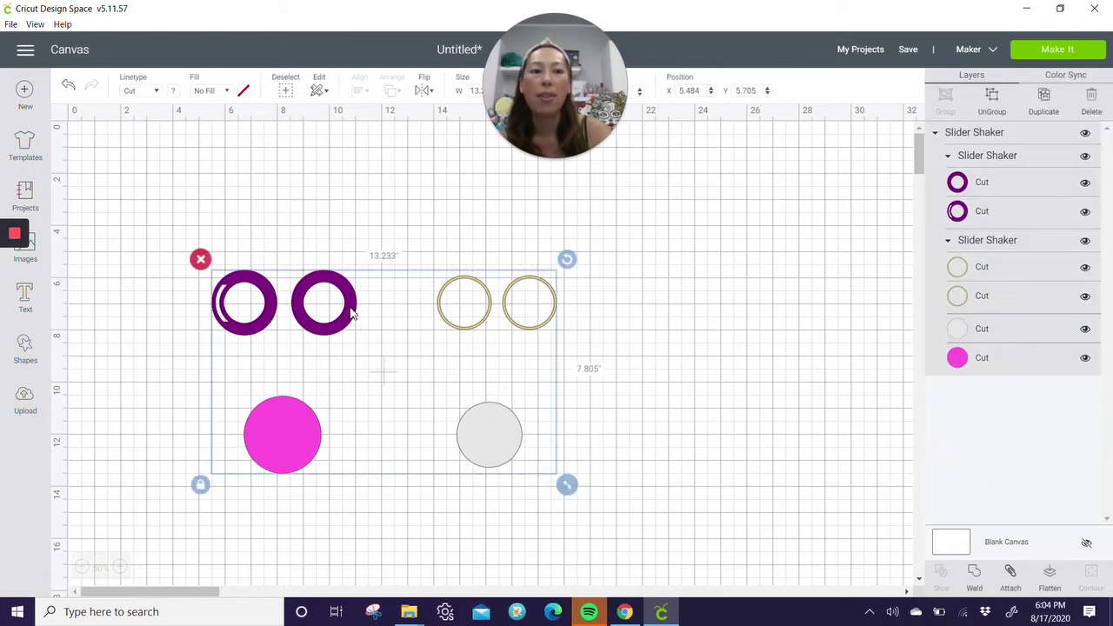
{"action": "left_click", "coordinate": [992, 97]}
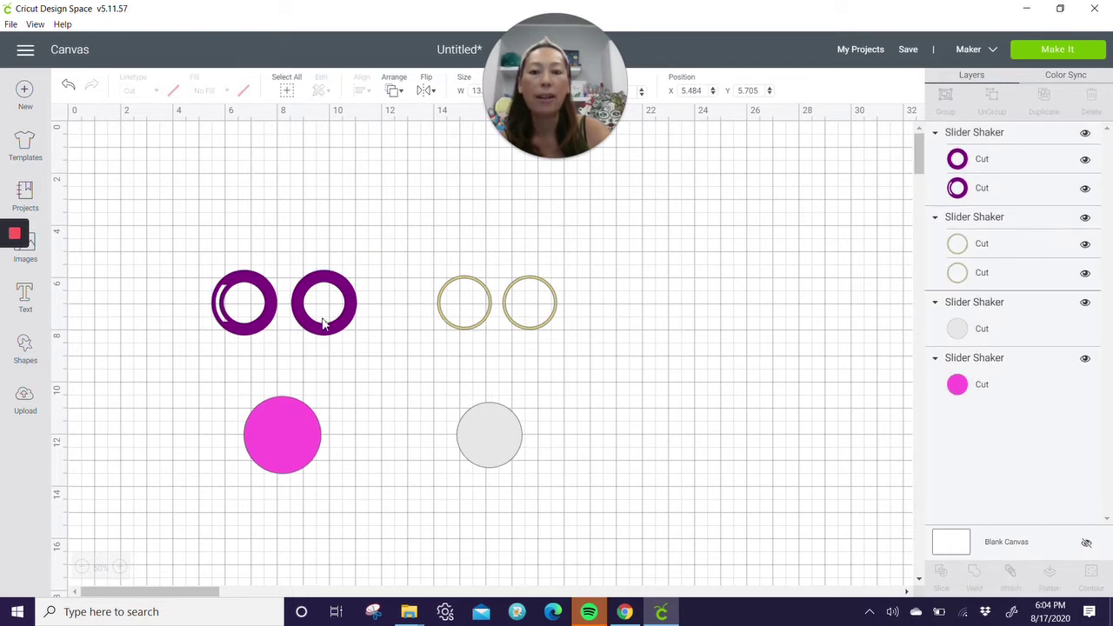
{"action": "left_click", "coordinate": [293, 317]}
{"action": "left_click", "coordinate": [239, 304]}
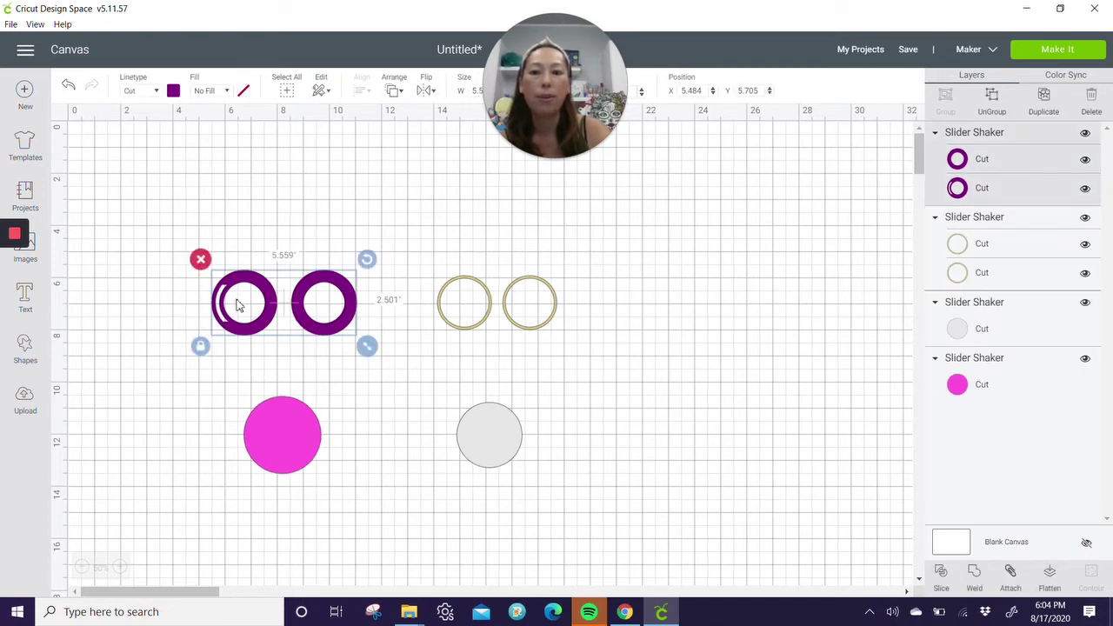
{"action": "left_click", "coordinate": [993, 97]}
{"action": "left_click", "coordinate": [539, 306]}
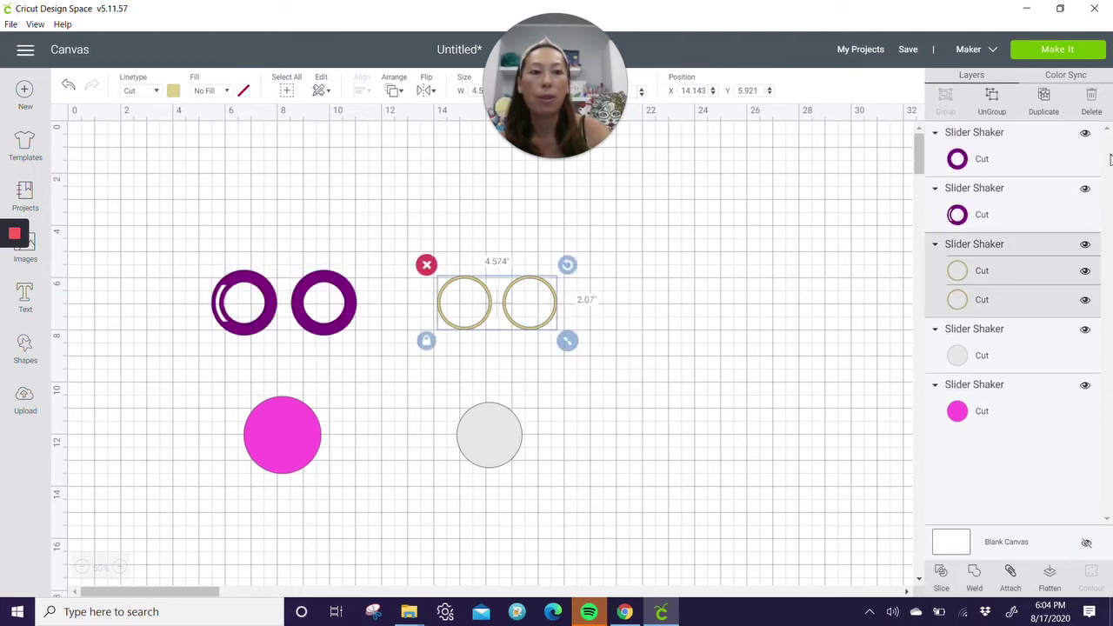
{"action": "left_click", "coordinate": [989, 97]}
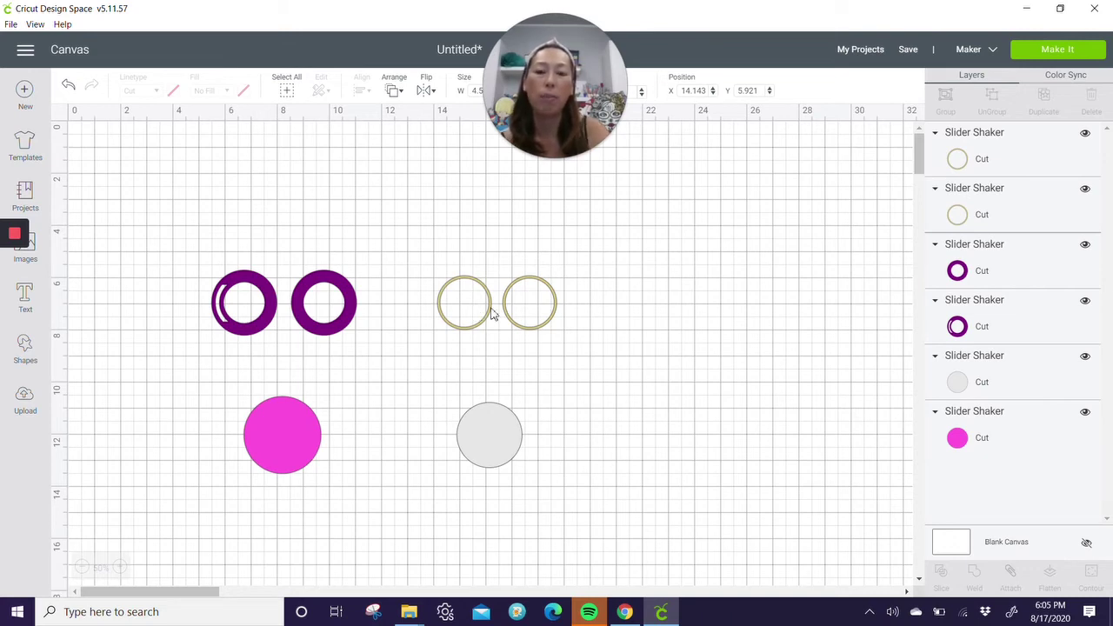
Stack the two gold rings, center-align them, and weld them into one Weld Result layer.
{"action": "mouse_move", "coordinate": [527, 310]}
{"action": "left_mouse_down"}
{"action": "mouse_move", "coordinate": [463, 317]}
{"action": "mouse_move", "coordinate": [507, 354]}
{"action": "left_mouse_up"}
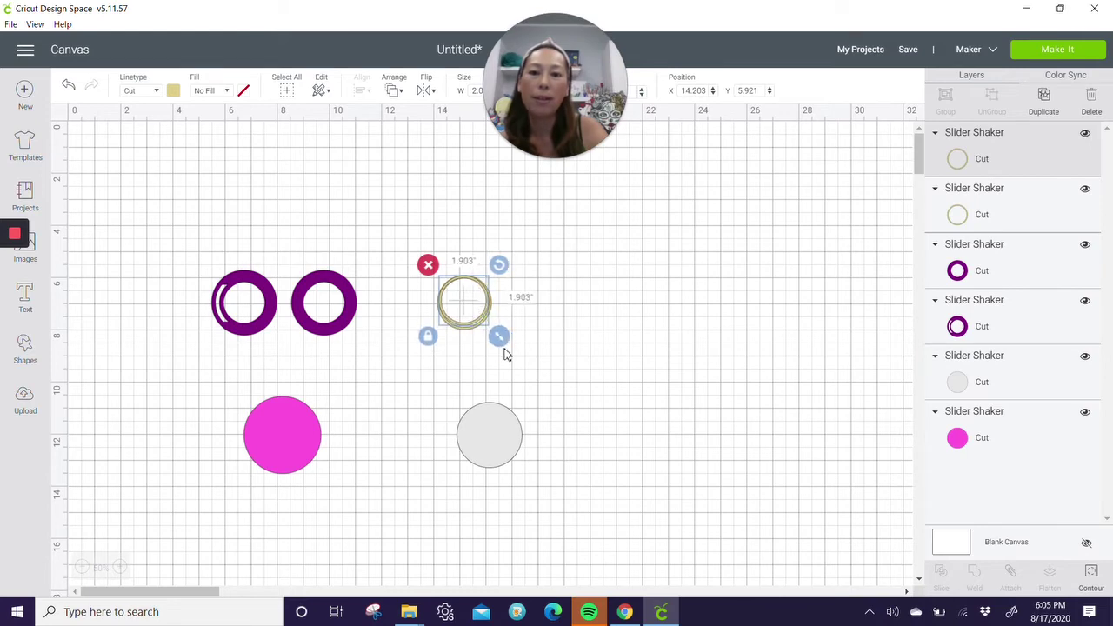
{"action": "left_click", "coordinate": [412, 221]}
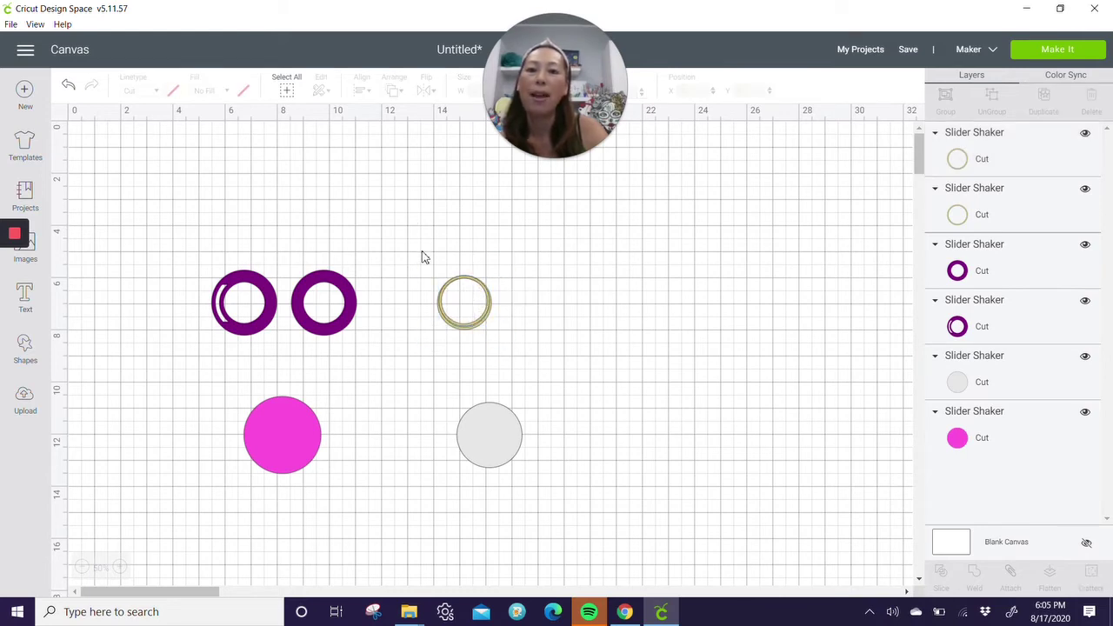
{"action": "left_click_drag", "start_coordinate": [421, 250], "coordinate": [512, 349]}
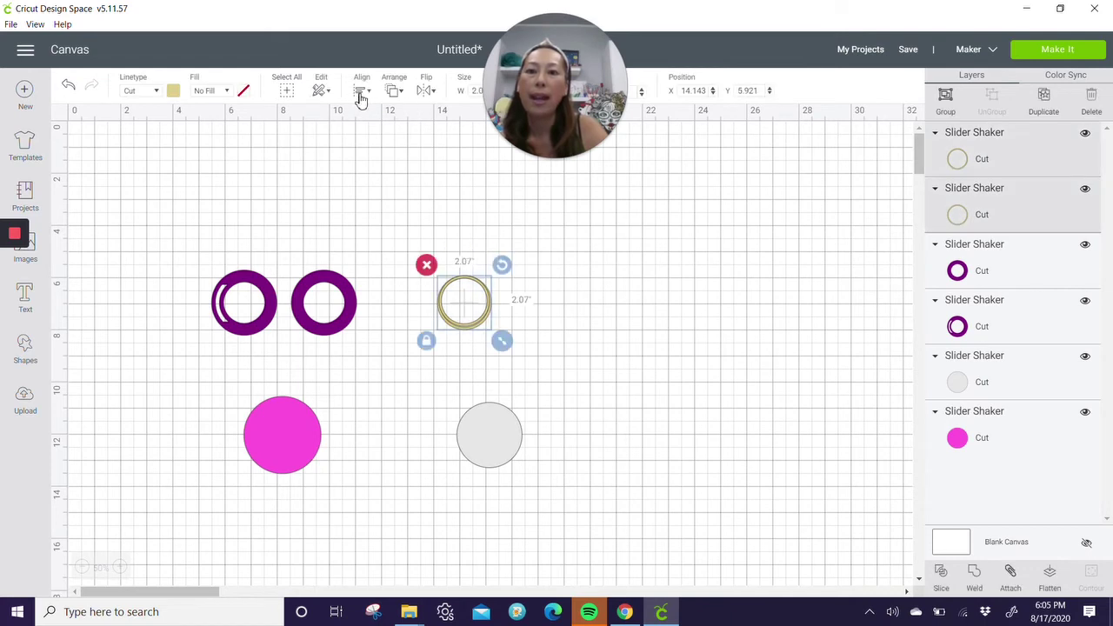
{"action": "left_click", "coordinate": [362, 92]}
{"action": "left_click", "coordinate": [388, 254]}
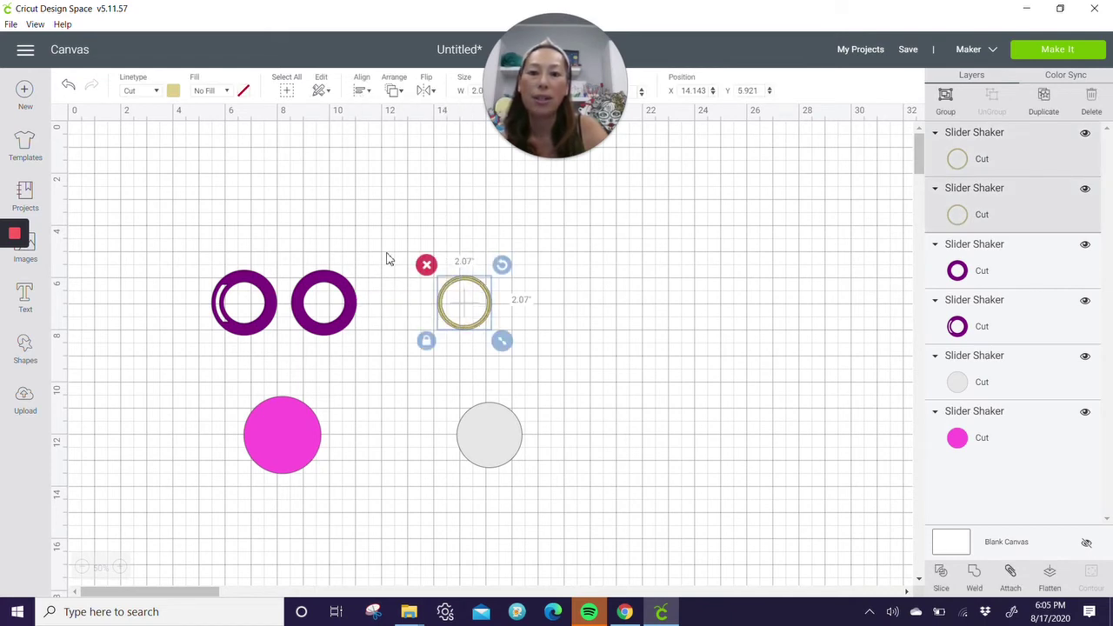
{"action": "left_click", "coordinate": [971, 574]}
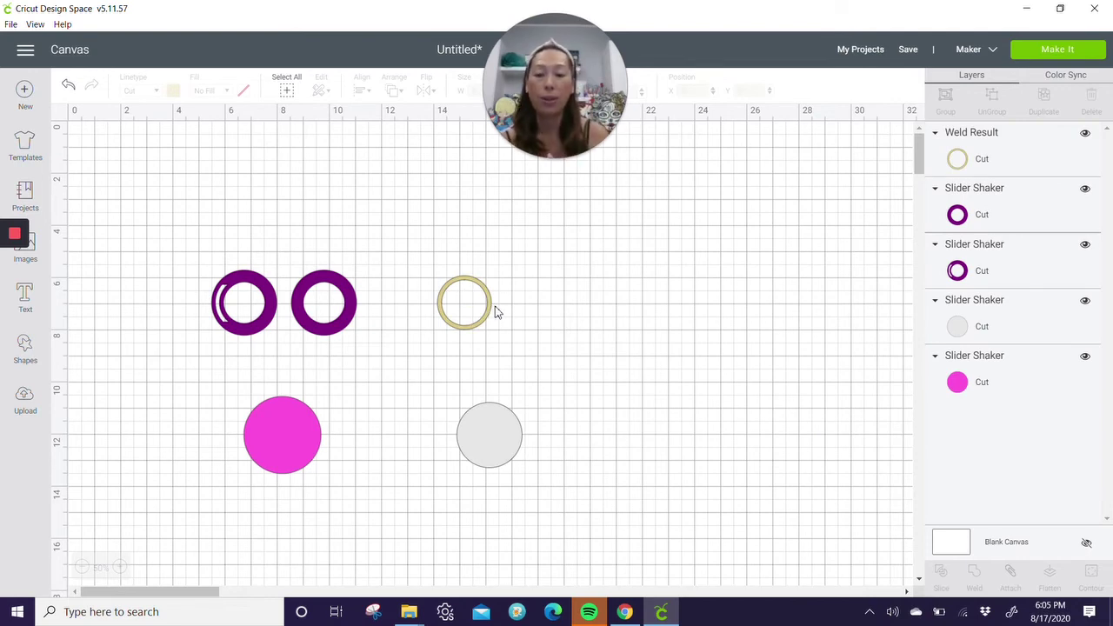
Drag both purple rings, the welded gold ring and the grey circle onto the pink circle.
{"action": "left_click", "coordinate": [284, 437]}
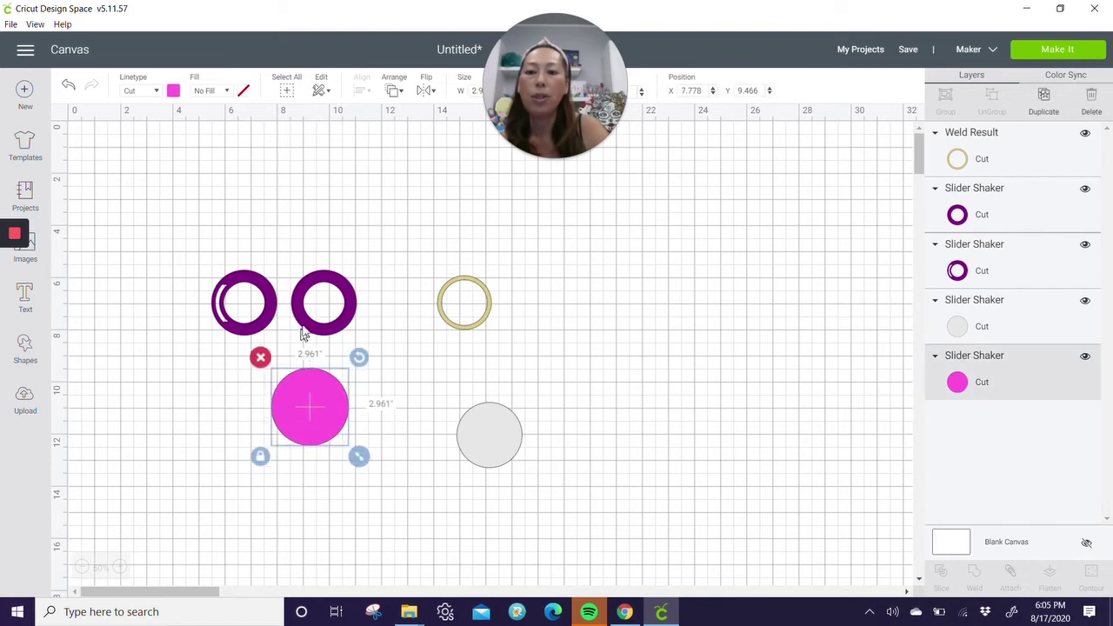
{"action": "left_click_drag", "start_coordinate": [300, 325], "coordinate": [300, 407]}
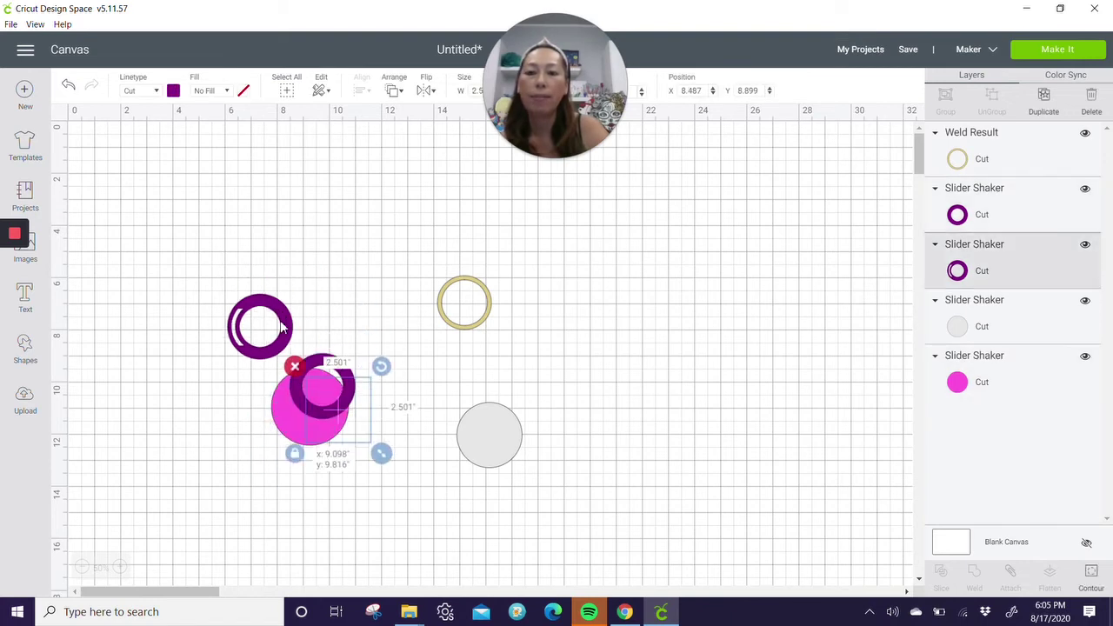
{"action": "left_click_drag", "start_coordinate": [281, 326], "coordinate": [316, 392]}
{"action": "left_click_drag", "start_coordinate": [452, 316], "coordinate": [291, 415]}
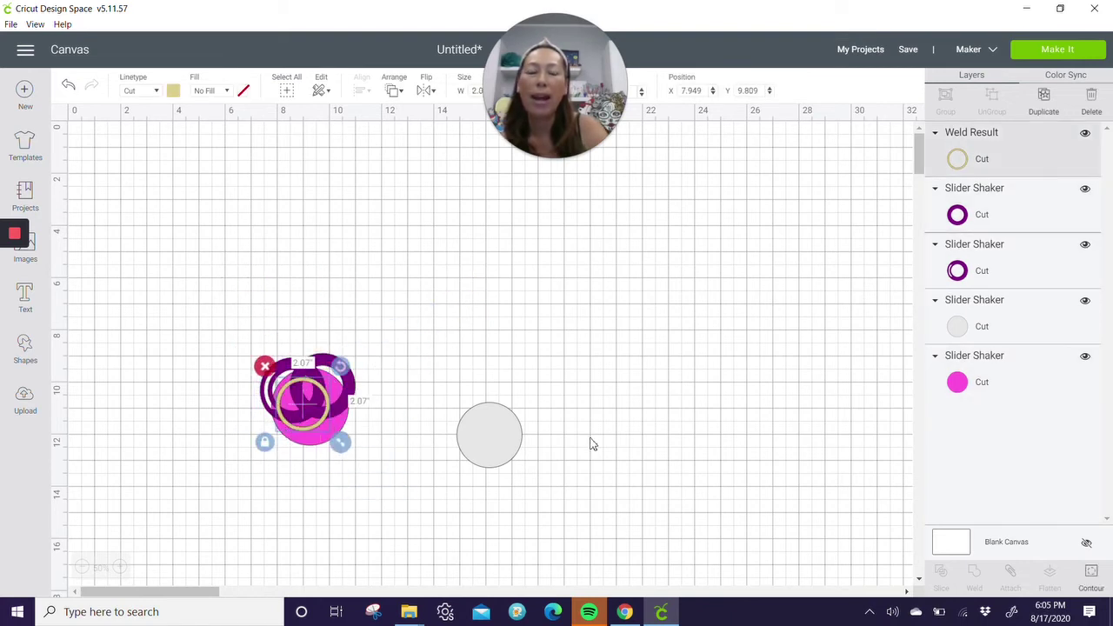
{"action": "left_click_drag", "start_coordinate": [509, 444], "coordinate": [330, 422]}
Center-align and group all pieces, enlarge to about 6.6 inches, and move the group higher.
{"action": "left_click", "coordinate": [235, 349]}
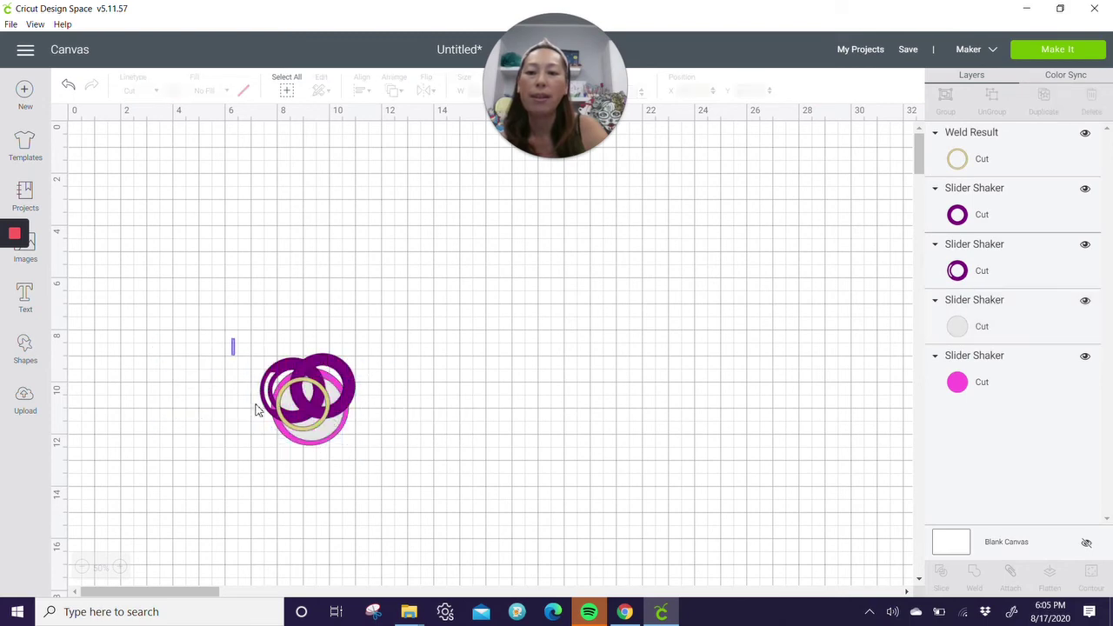
{"action": "left_click_drag", "start_coordinate": [258, 411], "coordinate": [420, 455]}
{"action": "left_click", "coordinate": [361, 91]}
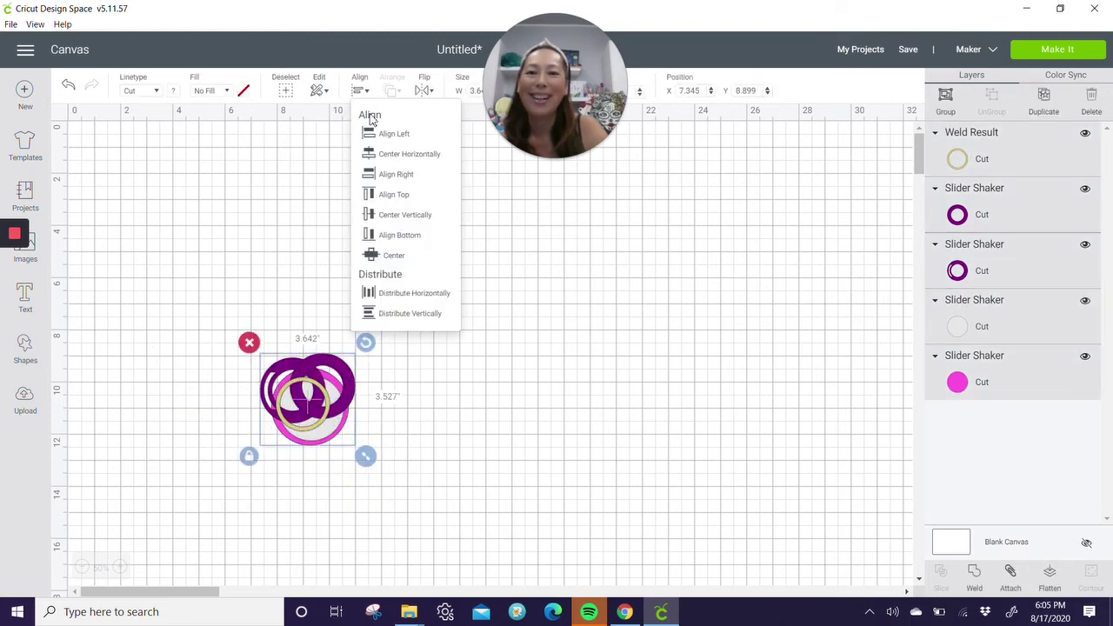
{"action": "left_click", "coordinate": [394, 257]}
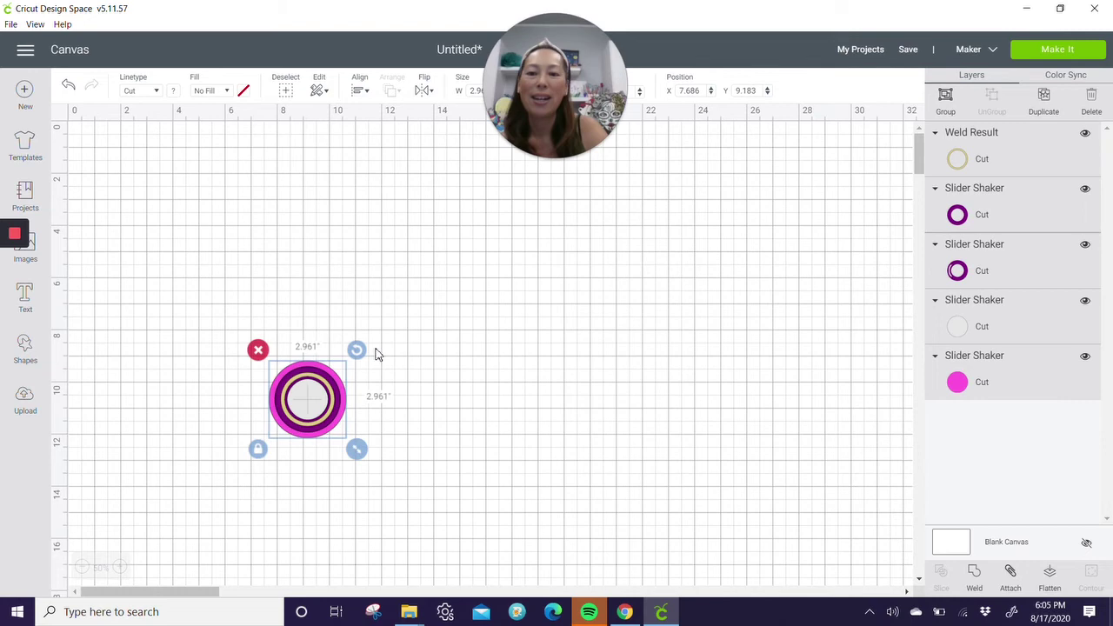
{"action": "left_click", "coordinate": [945, 97]}
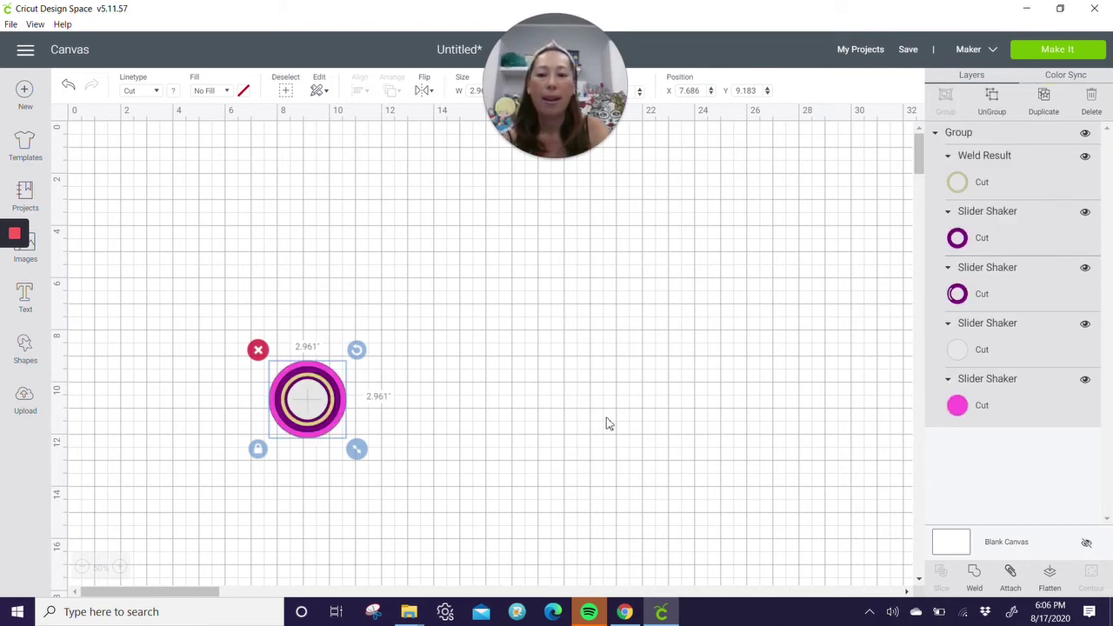
{"action": "left_click_drag", "start_coordinate": [357, 449], "coordinate": [461, 522]}
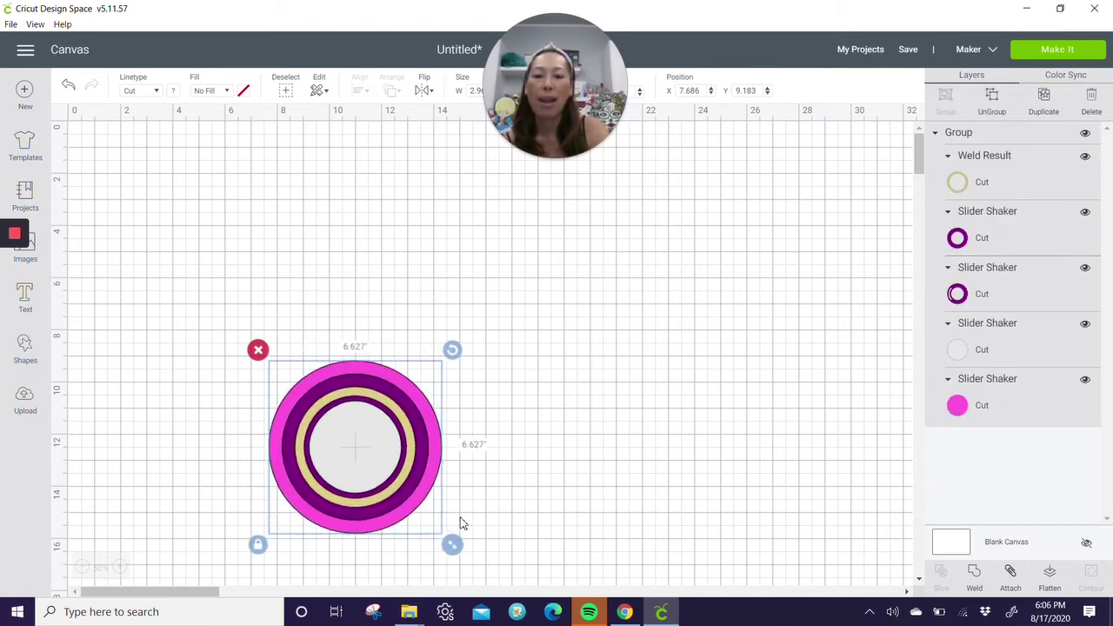
{"action": "left_click_drag", "start_coordinate": [430, 457], "coordinate": [452, 316]}
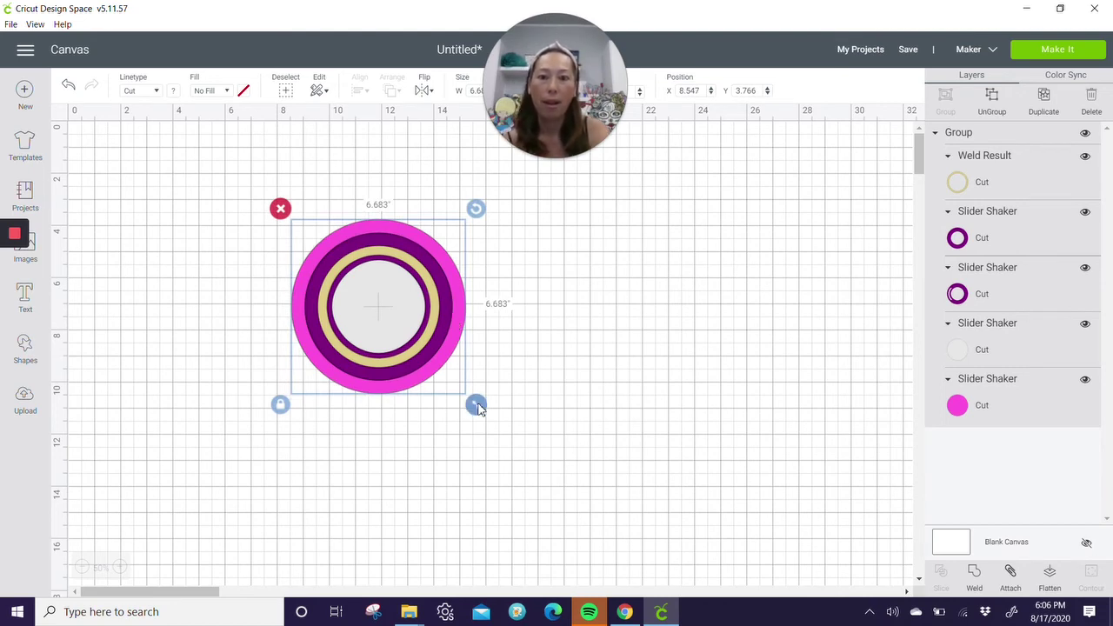
Resize the grouped concentric-ring topper to about 9.96 inches square.
{"action": "left_click_drag", "start_coordinate": [476, 404], "coordinate": [565, 475]}
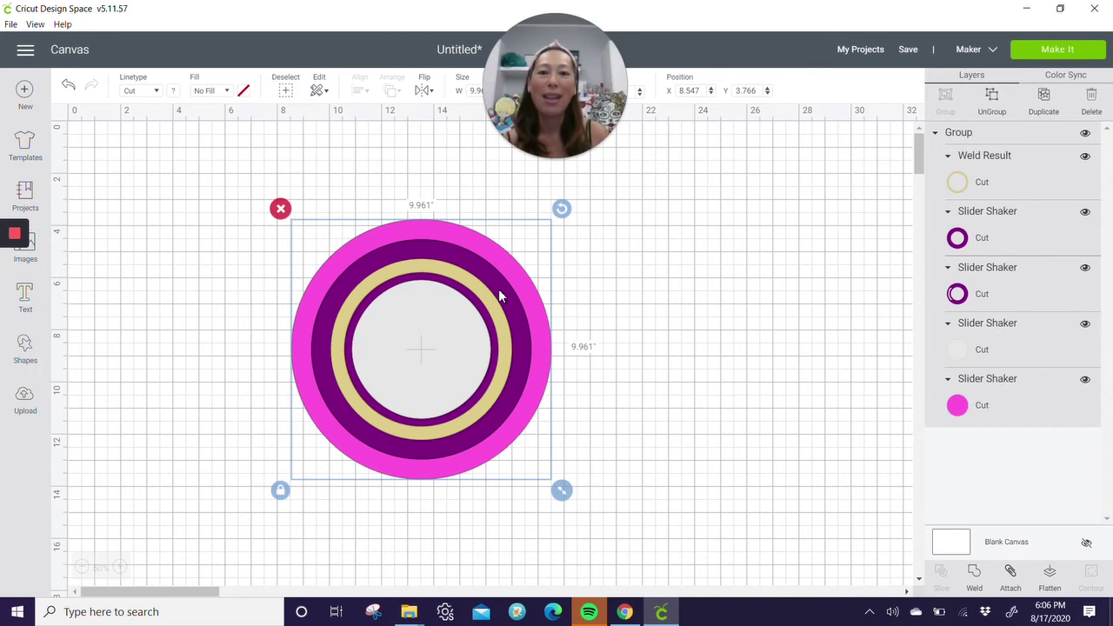
{"action": "left_click", "coordinate": [613, 340]}
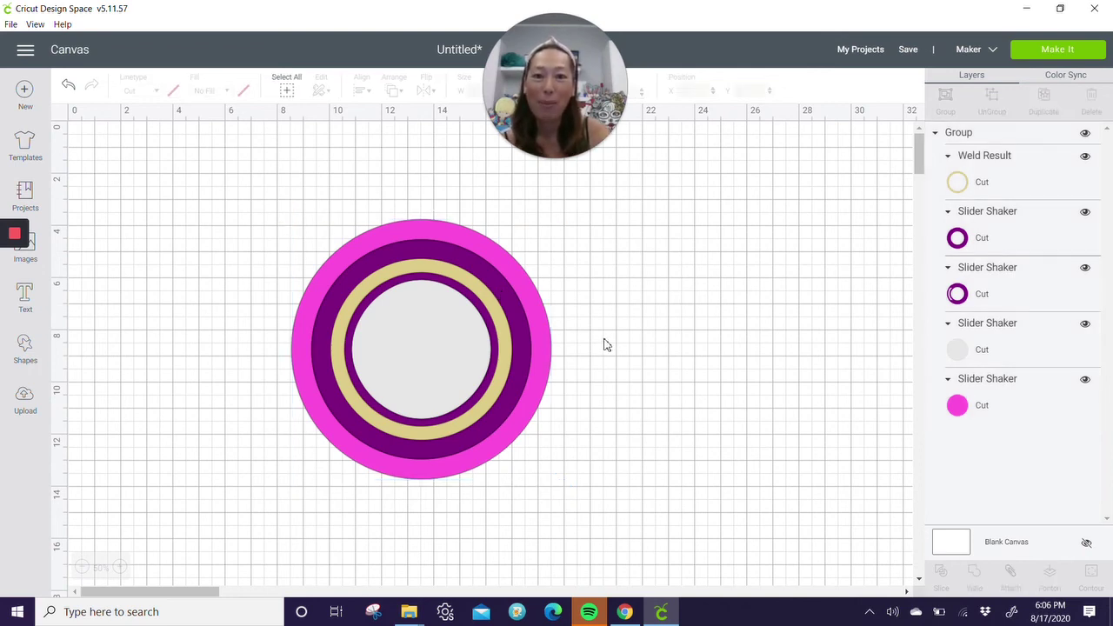